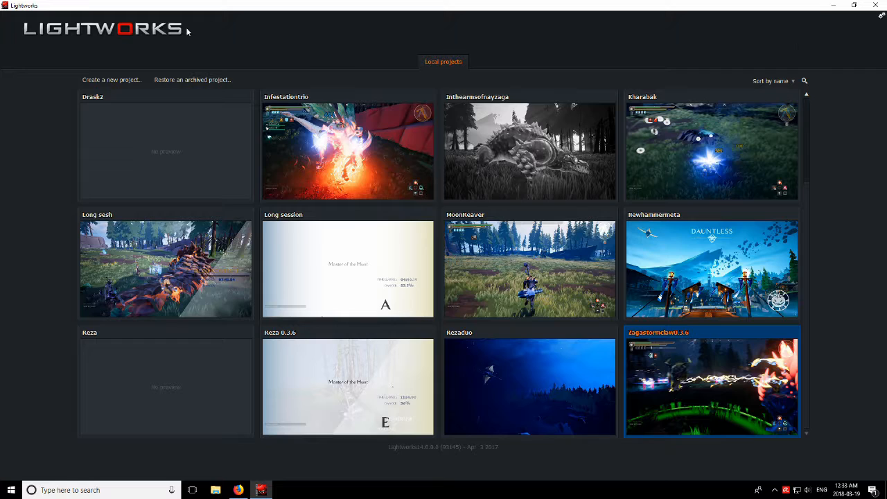
Create a new project named example with a frame rate of 30 fps
{"action": "left_click", "coordinate": [109, 85]}
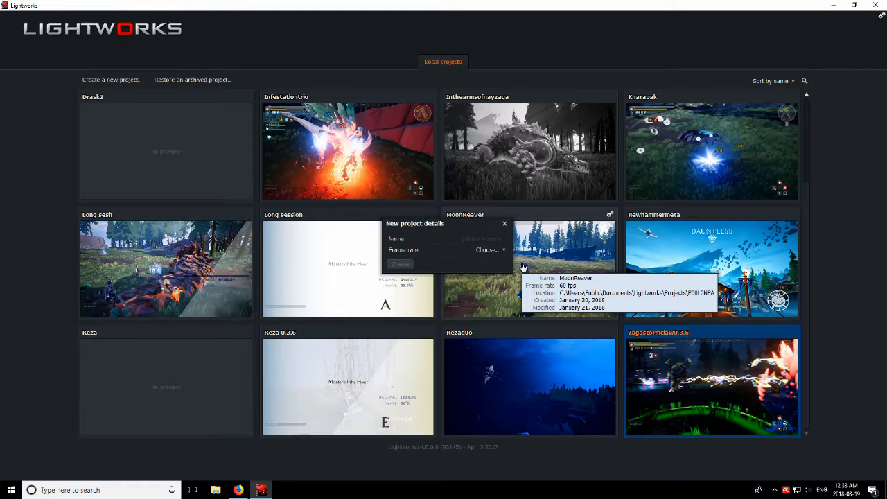
{"action": "type", "text": "example"}
{"action": "left_click", "coordinate": [494, 251]}
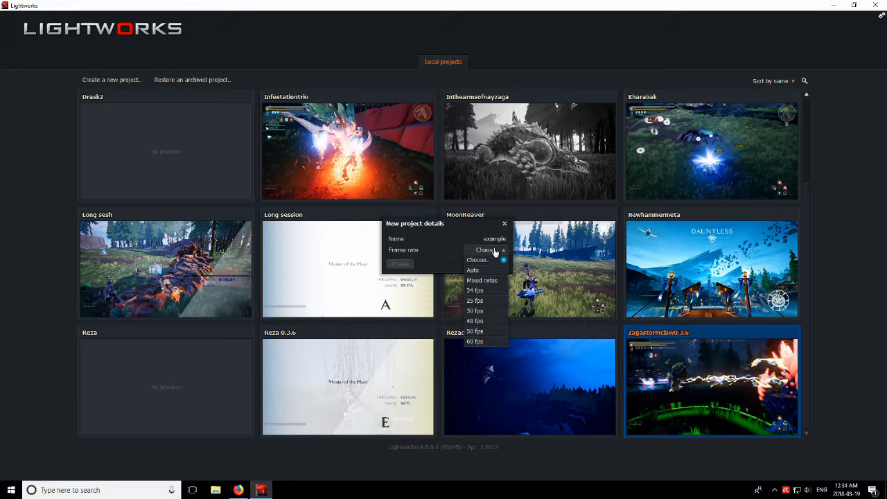
{"action": "left_click", "coordinate": [488, 312]}
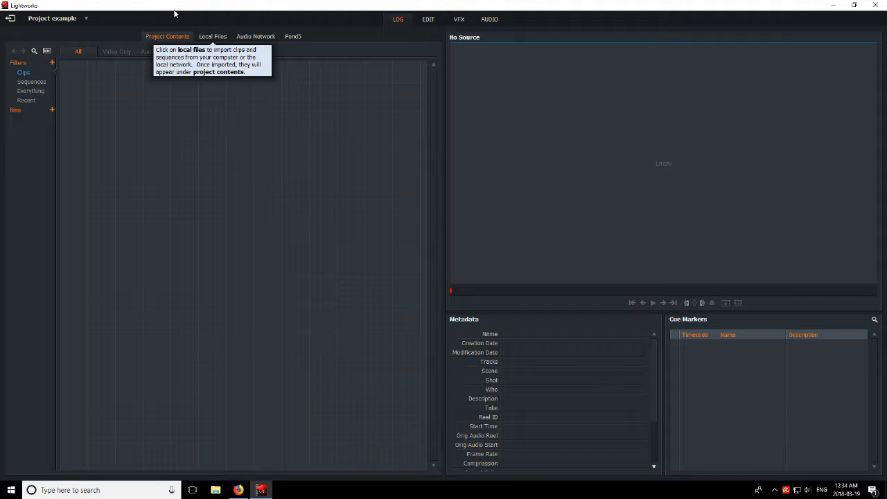
Import the local video file Archon 2018.03.09 - 04.46.40.01.mp4 into the project
{"action": "left_click", "coordinate": [216, 38]}
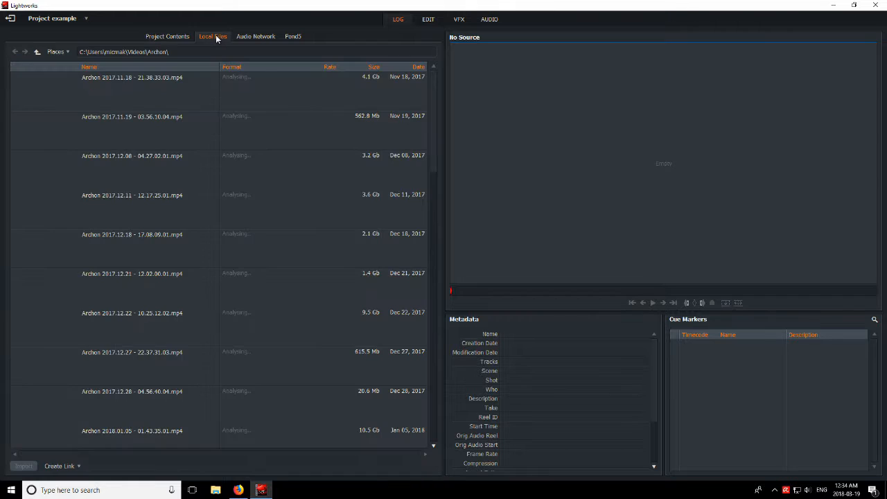
{"action": "left_click", "coordinate": [168, 37]}
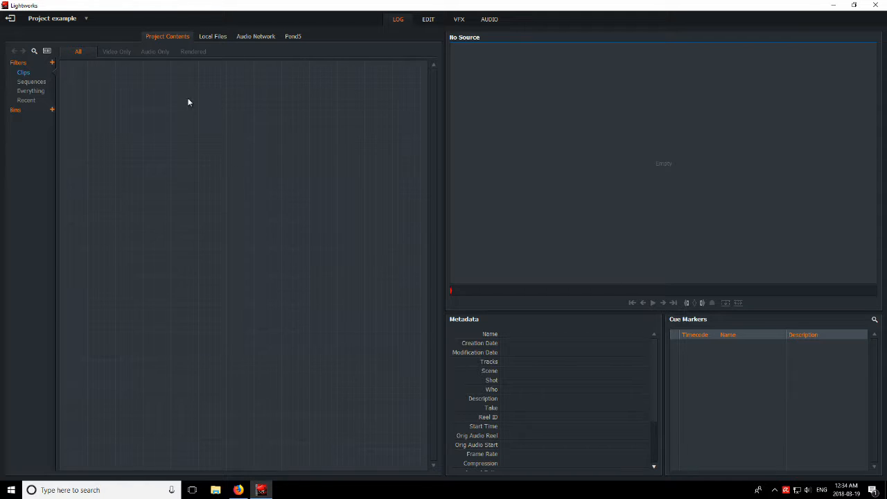
{"action": "left_click", "coordinate": [204, 38]}
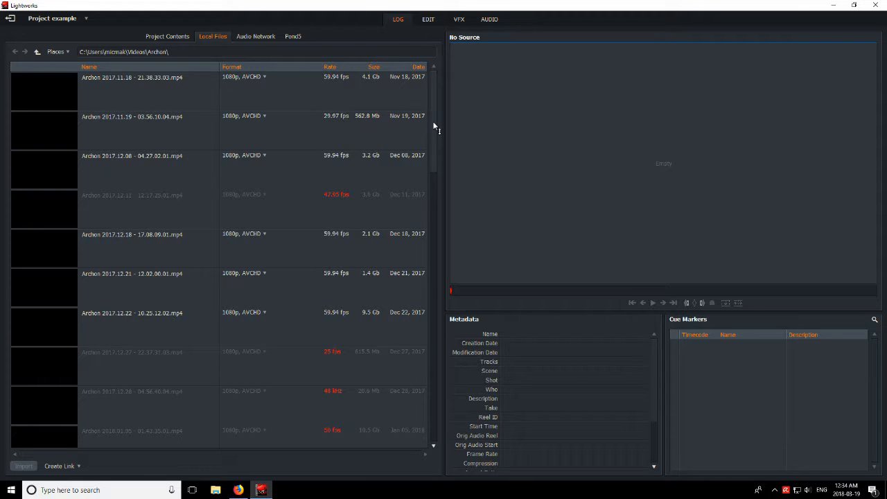
{"action": "left_click_drag", "start_coordinate": [435, 112], "coordinate": [431, 389]}
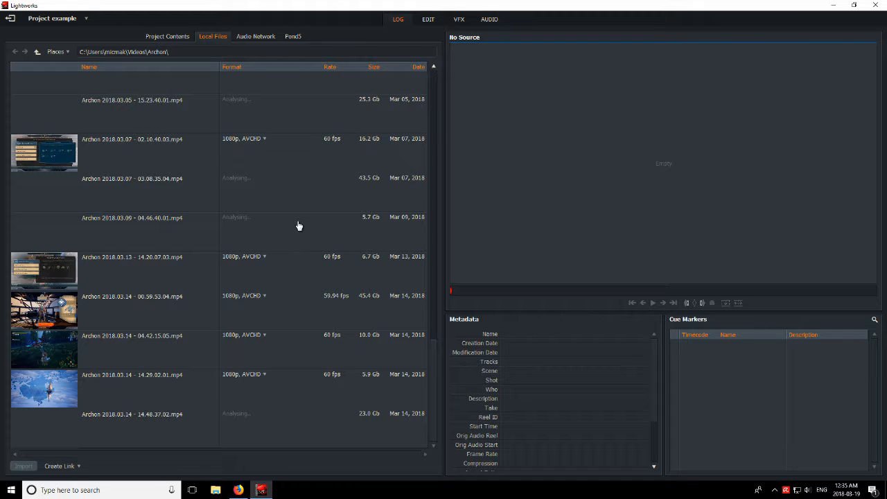
{"action": "left_click", "coordinate": [141, 232]}
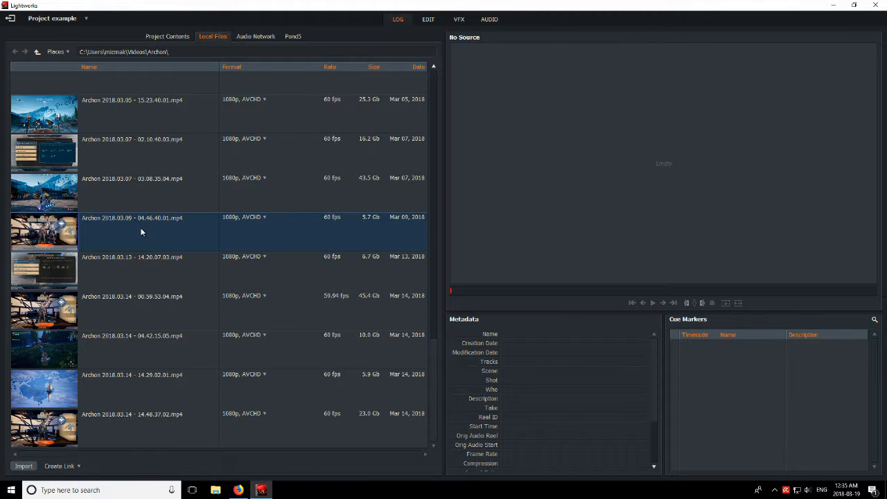
{"action": "double_click", "coordinate": [141, 232]}
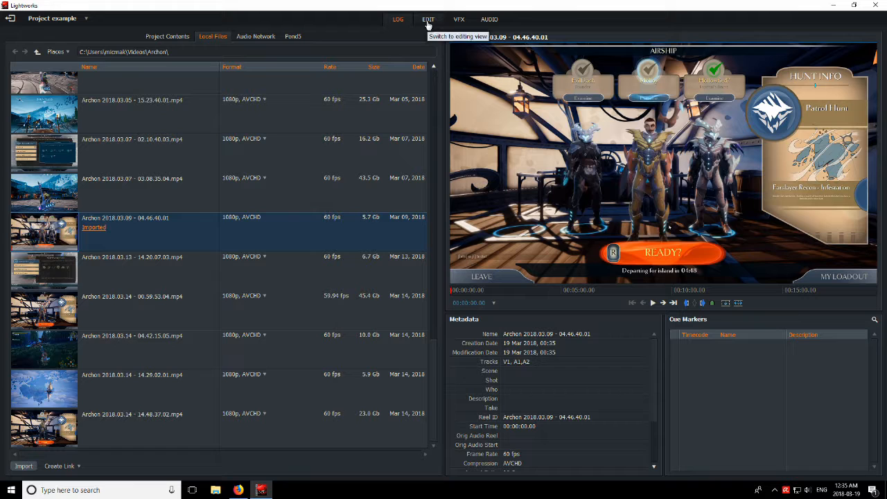
Place the imported clip at the start of the sequence timeline in the editing view
{"action": "left_click", "coordinate": [157, 39]}
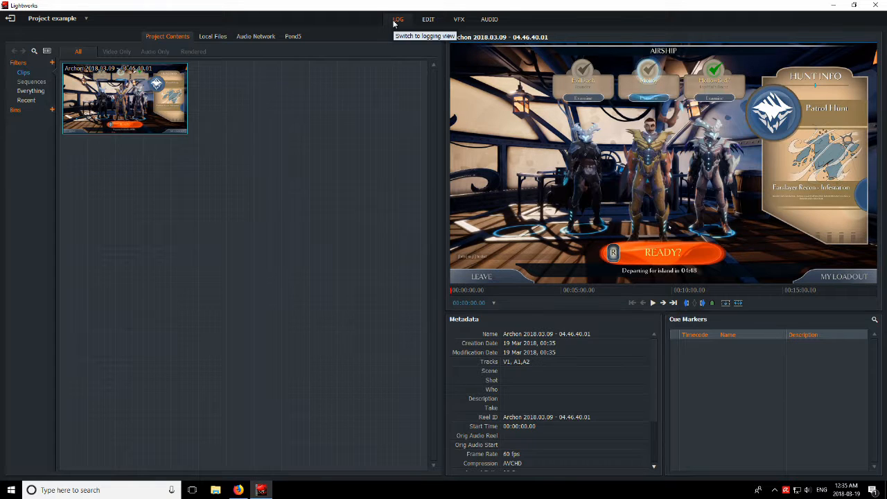
{"action": "left_click", "coordinate": [429, 20]}
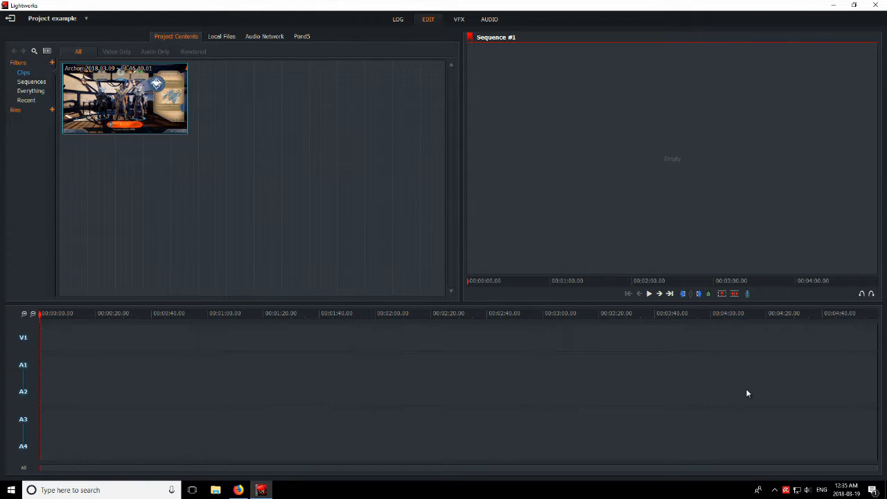
{"action": "left_click_drag", "start_coordinate": [114, 91], "coordinate": [41, 362]}
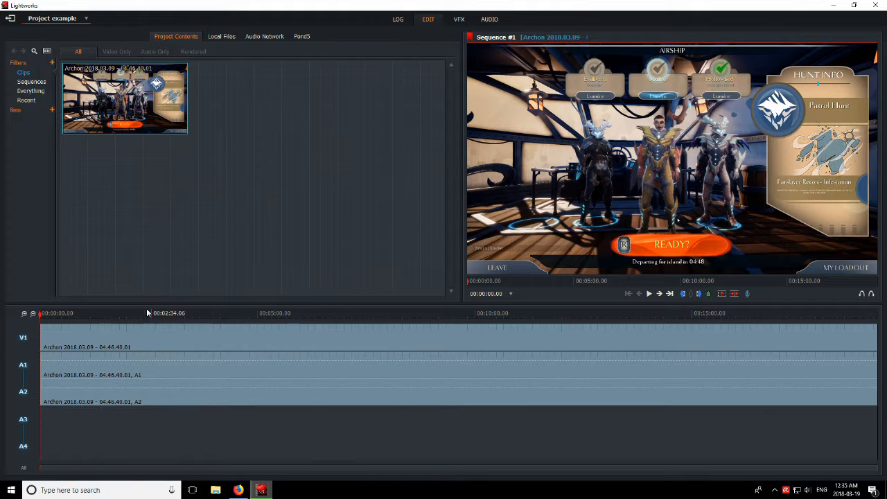
Examine the footage within the first minute and a half of the sequence for the start of the hunt
{"action": "left_click", "coordinate": [105, 315]}
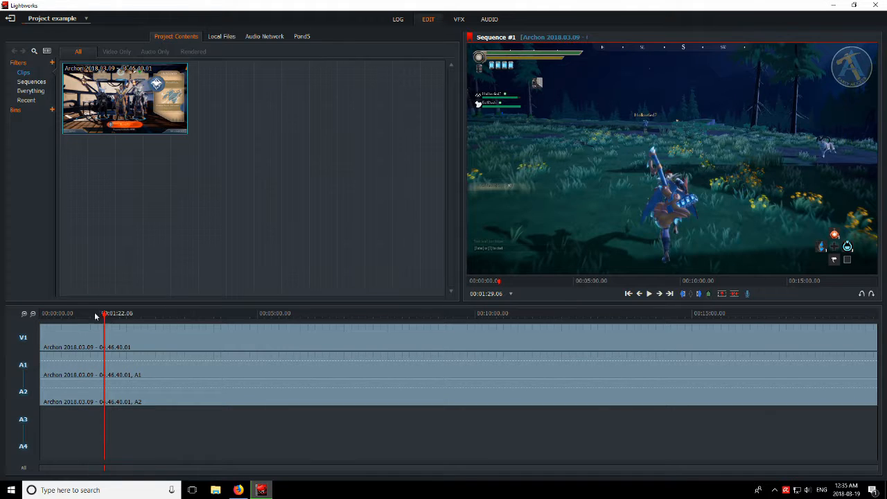
{"action": "left_click", "coordinate": [80, 315]}
{"action": "left_click", "coordinate": [88, 316]}
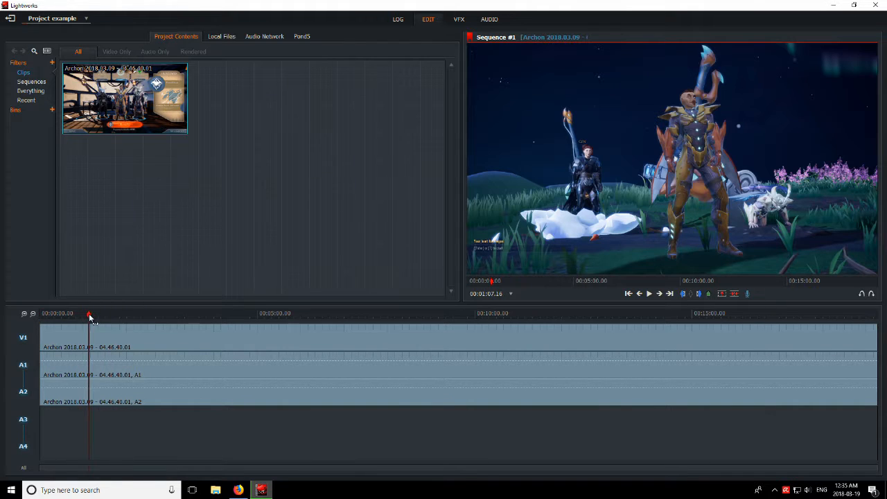
{"action": "left_click", "coordinate": [104, 315]}
{"action": "left_click", "coordinate": [70, 326]}
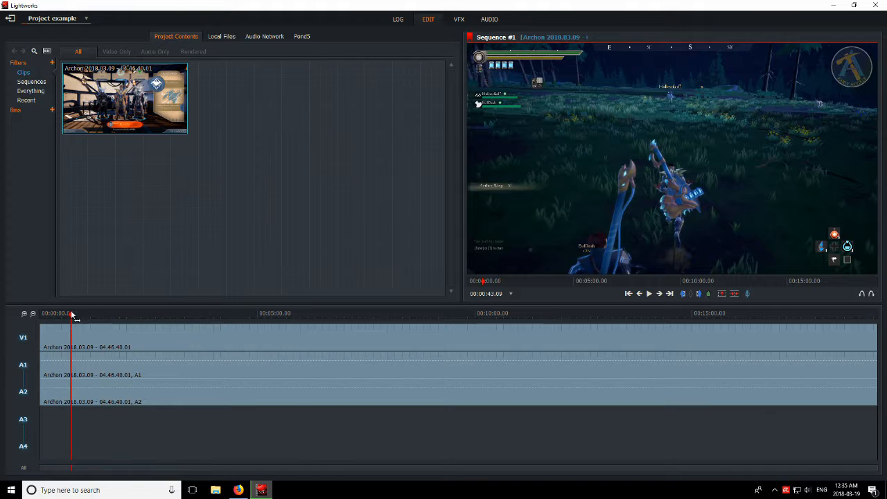
{"action": "left_click", "coordinate": [81, 321]}
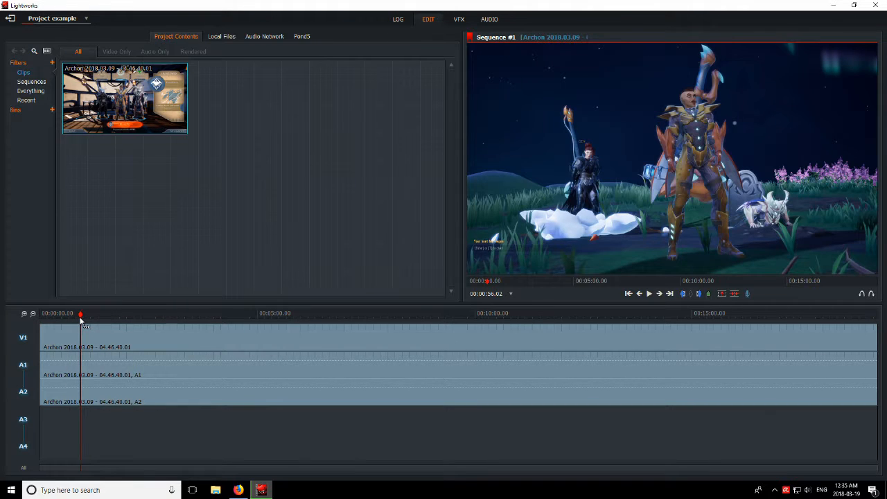
Split the clip at 00:15:53.09, where the badges screen shows near the end of the hunt
{"action": "left_click", "coordinate": [836, 316]}
{"action": "left_click", "coordinate": [750, 316]}
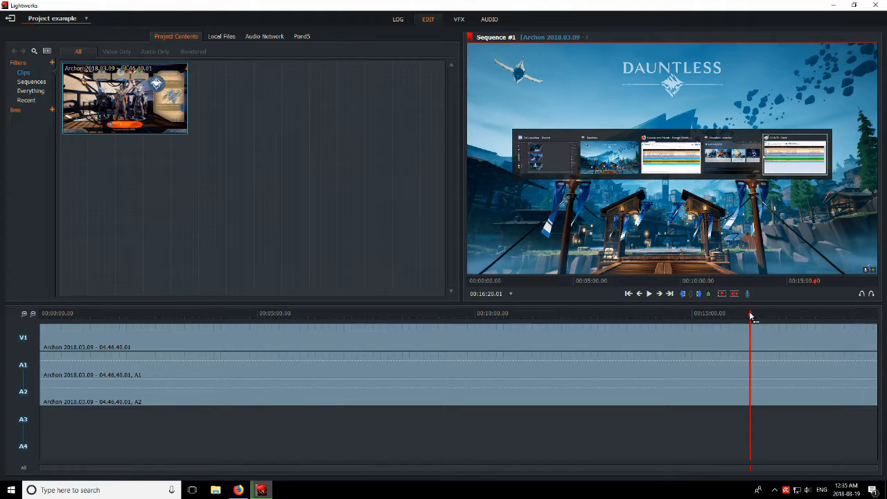
{"action": "left_click", "coordinate": [696, 316]}
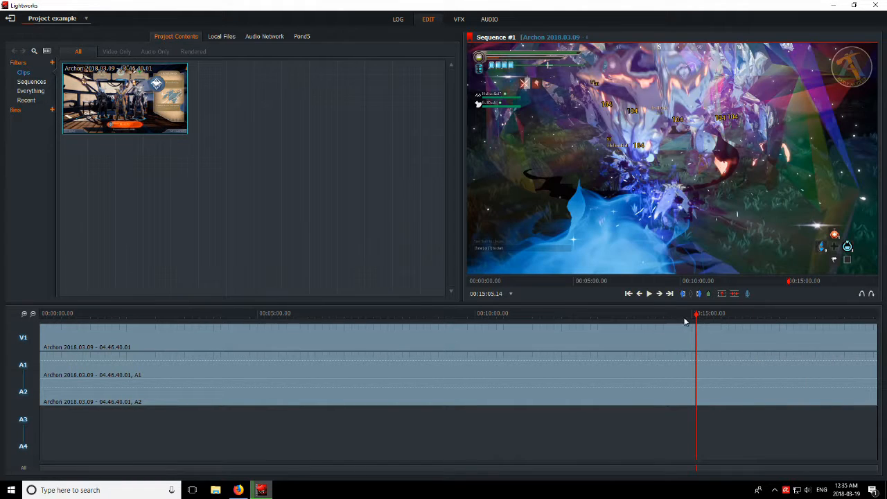
{"action": "left_click", "coordinate": [703, 319]}
{"action": "left_click", "coordinate": [710, 321]}
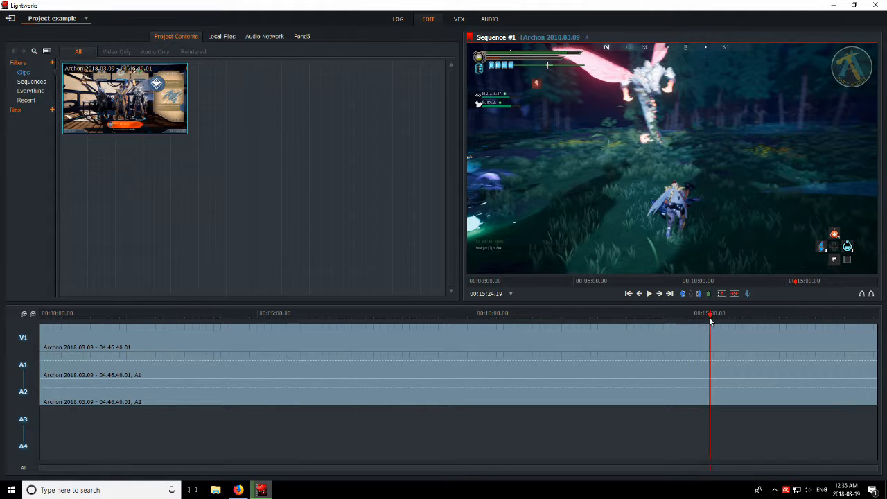
{"action": "left_click", "coordinate": [730, 320]}
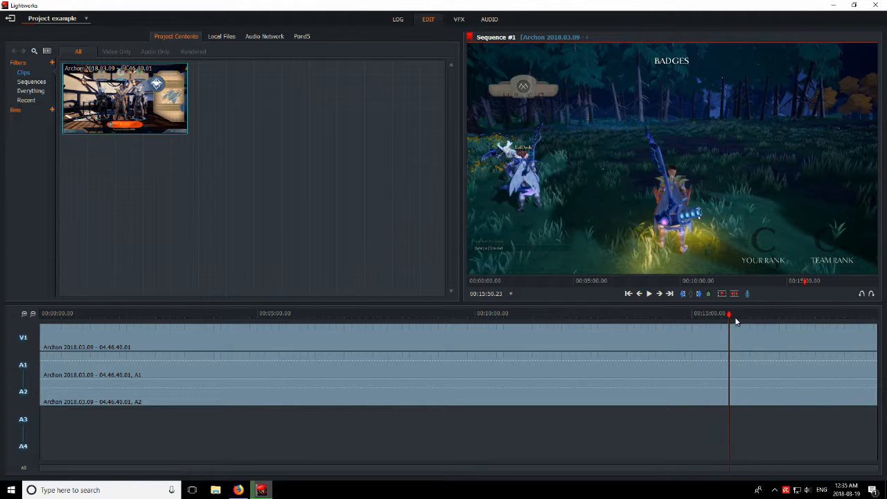
{"action": "left_click", "coordinate": [736, 321]}
{"action": "left_click", "coordinate": [731, 319]}
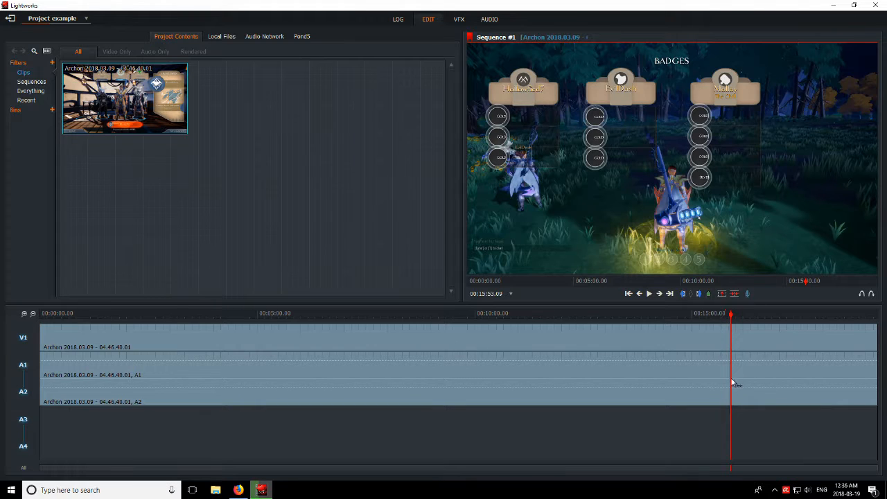
{"action": "left_click", "coordinate": [735, 294]}
Delete the leftover video segment and both audio segments after the cut
{"action": "right_click", "coordinate": [771, 344]}
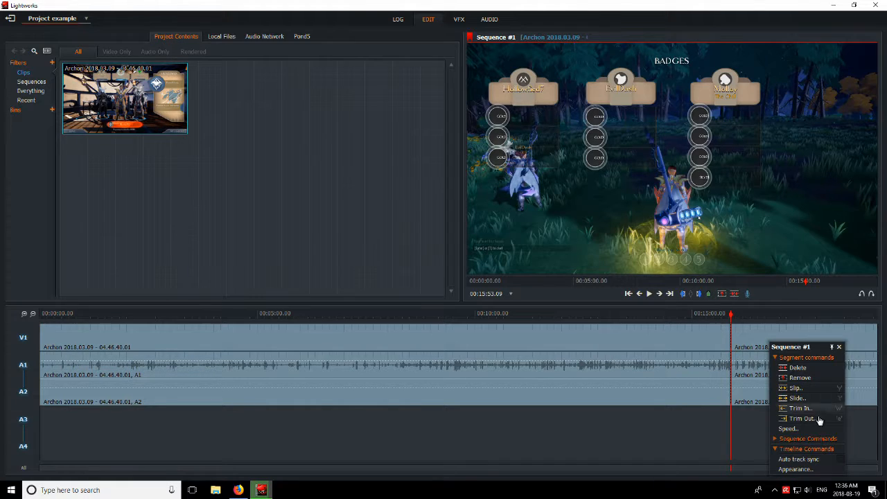
{"action": "left_click", "coordinate": [807, 372]}
{"action": "right_click", "coordinate": [802, 375]}
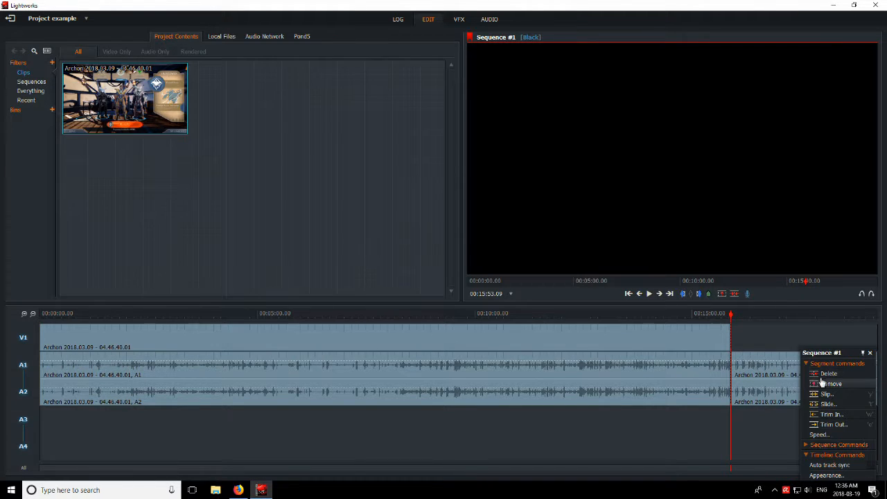
{"action": "left_click", "coordinate": [818, 382]}
{"action": "right_click", "coordinate": [787, 391]}
{"action": "left_click", "coordinate": [816, 384]}
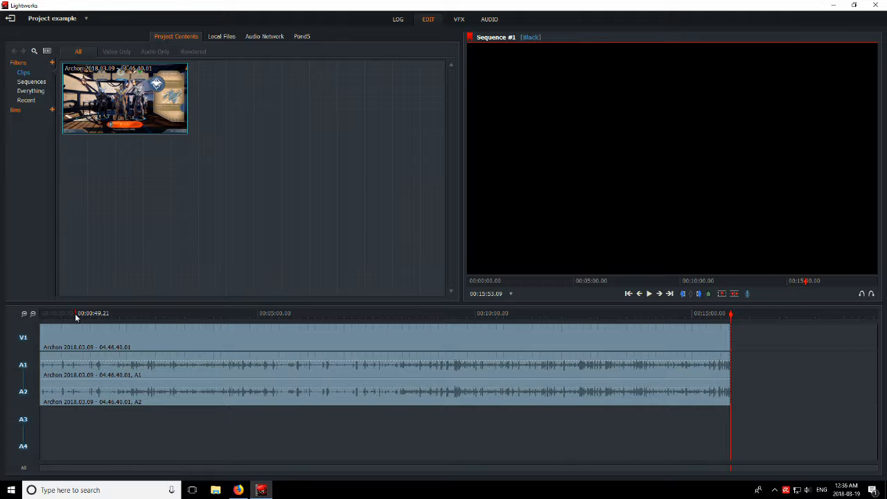
Start exporting the trimmed sequence in YouTube format with the file name example
{"action": "left_click", "coordinate": [185, 315]}
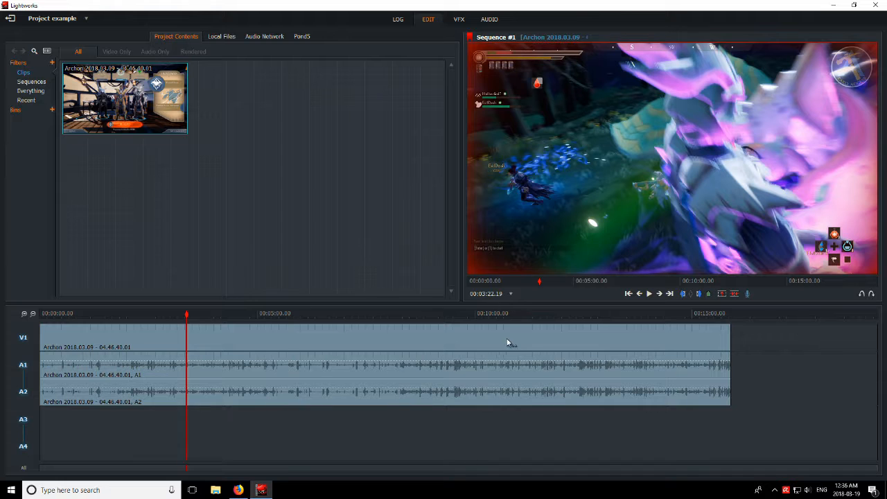
{"action": "left_click", "coordinate": [432, 315]}
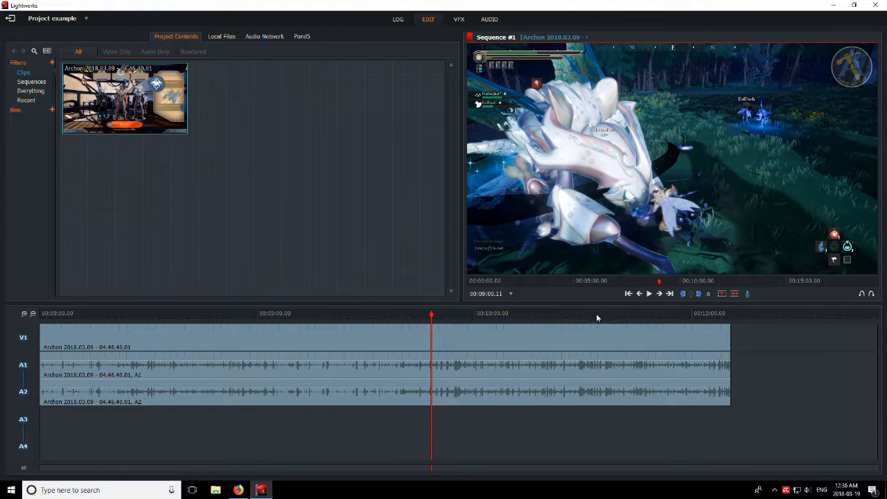
{"action": "right_click", "coordinate": [671, 141]}
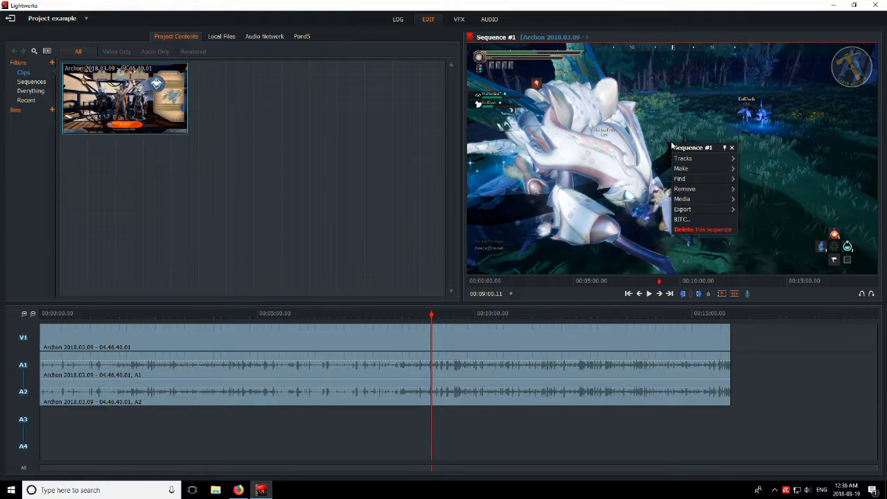
{"action": "mouse_move", "coordinate": [705, 202]}
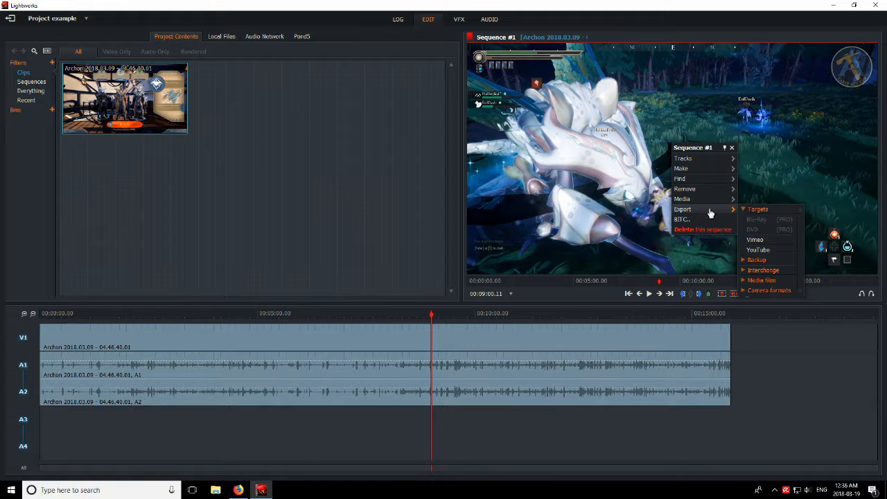
{"action": "left_click", "coordinate": [774, 251]}
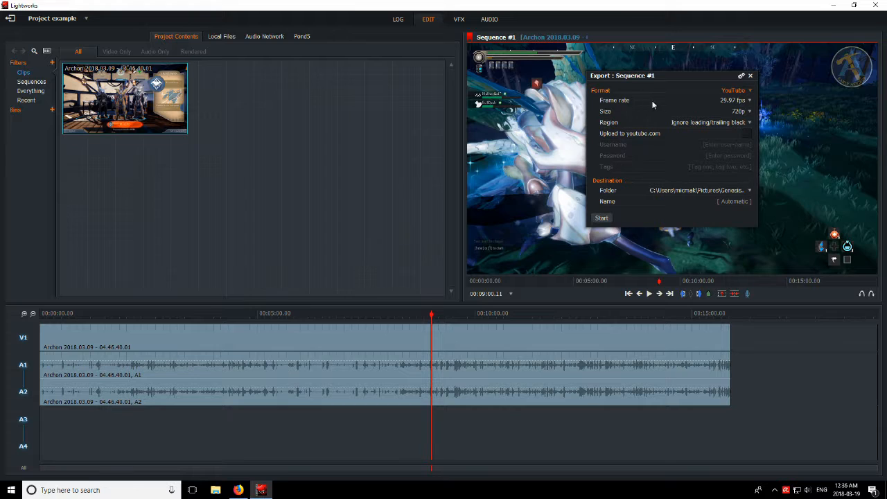
{"action": "left_click", "coordinate": [744, 201]}
{"action": "type", "text": "ample"}
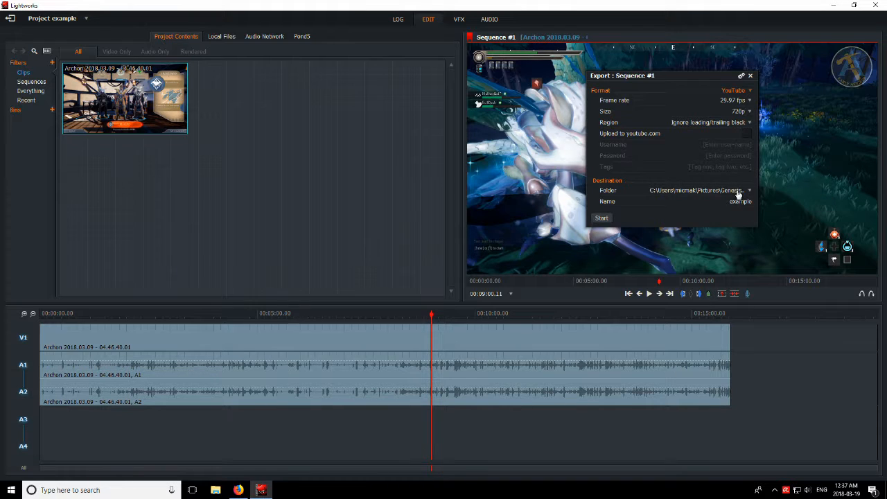
{"action": "left_click", "coordinate": [603, 219]}
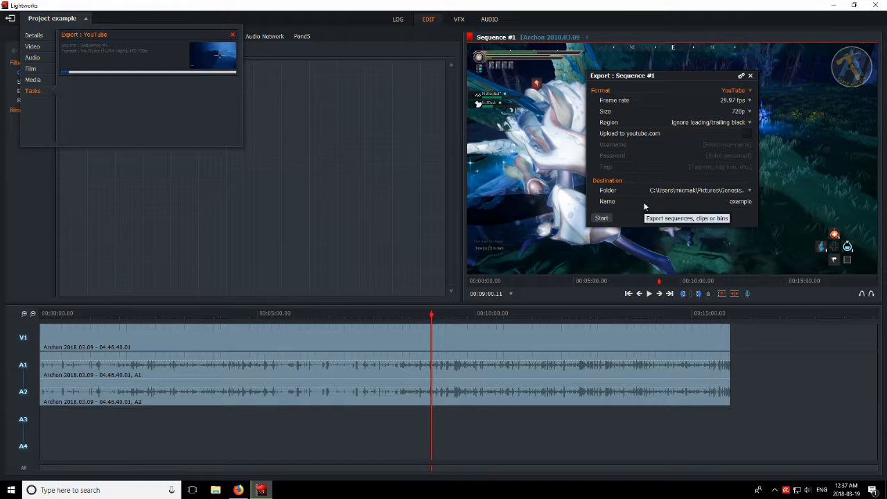
Close the export settings and abort the running YouTube export task
{"action": "left_click", "coordinate": [750, 75]}
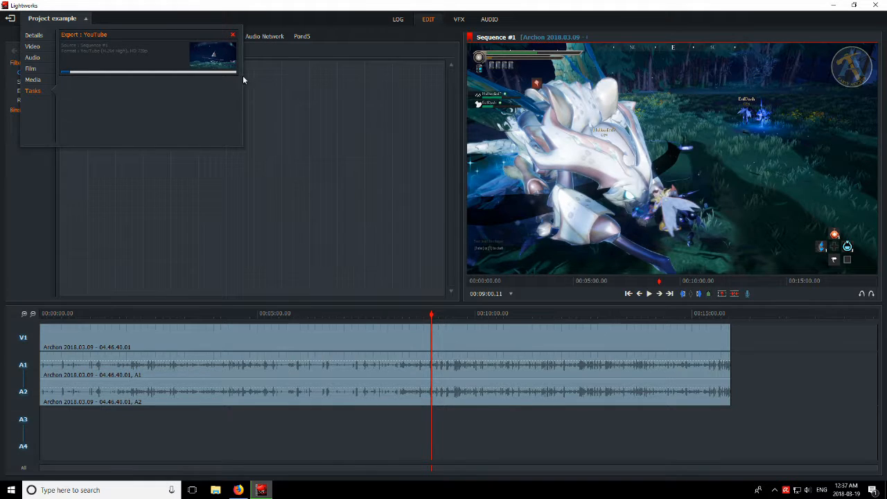
{"action": "left_click", "coordinate": [233, 34]}
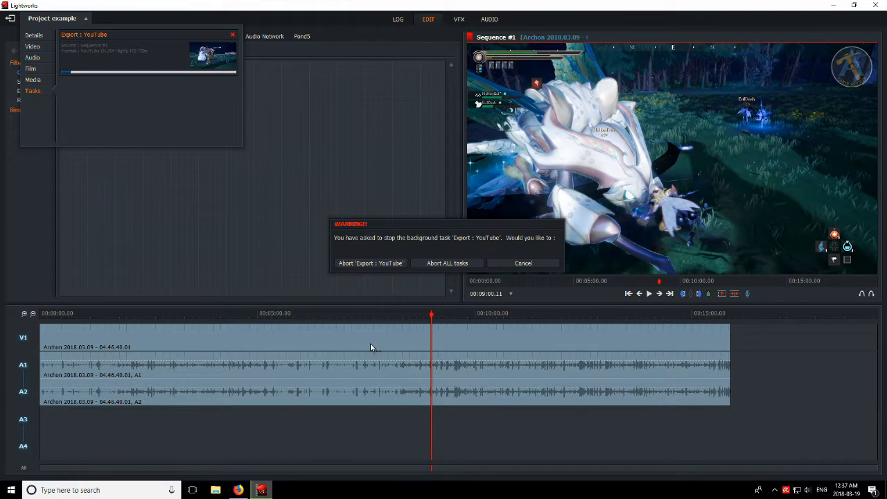
{"action": "left_click", "coordinate": [400, 265]}
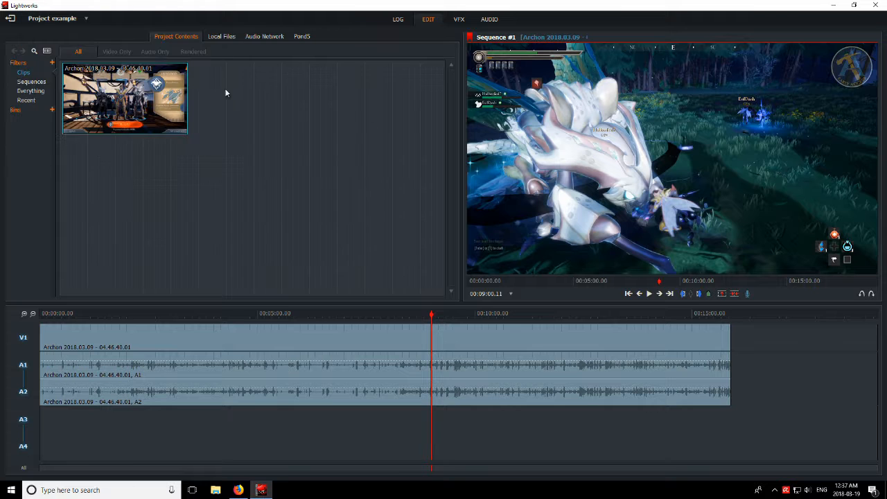
Look through the proofs folder inside Genesis Speedruns in File Explorer, then return to Lightworks
{"action": "left_click", "coordinate": [215, 490]}
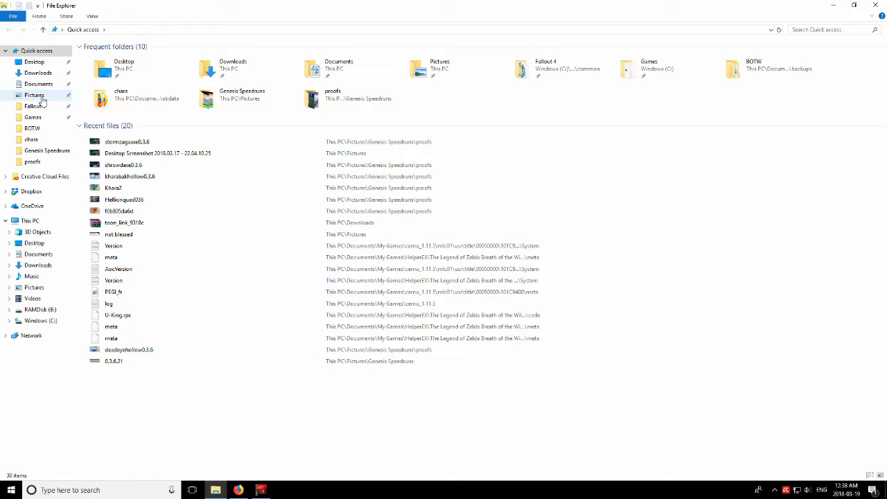
{"action": "double_click", "coordinate": [236, 102]}
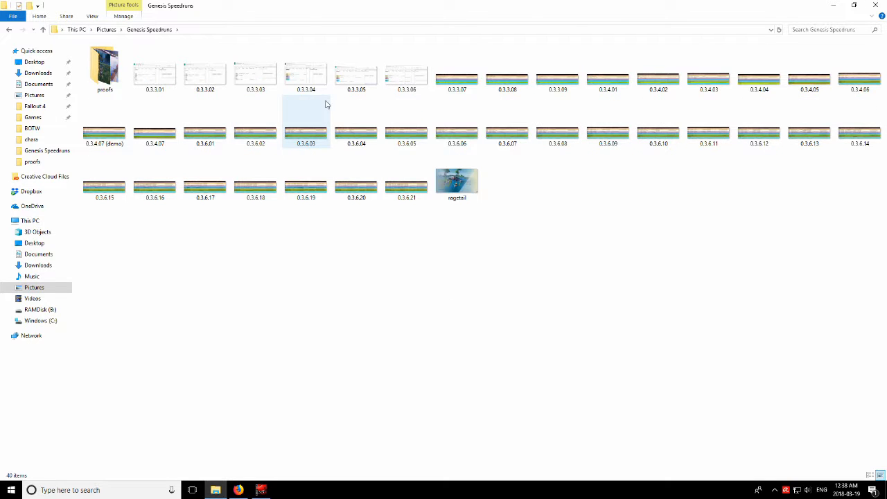
{"action": "left_click", "coordinate": [113, 69]}
{"action": "double_click", "coordinate": [113, 70]}
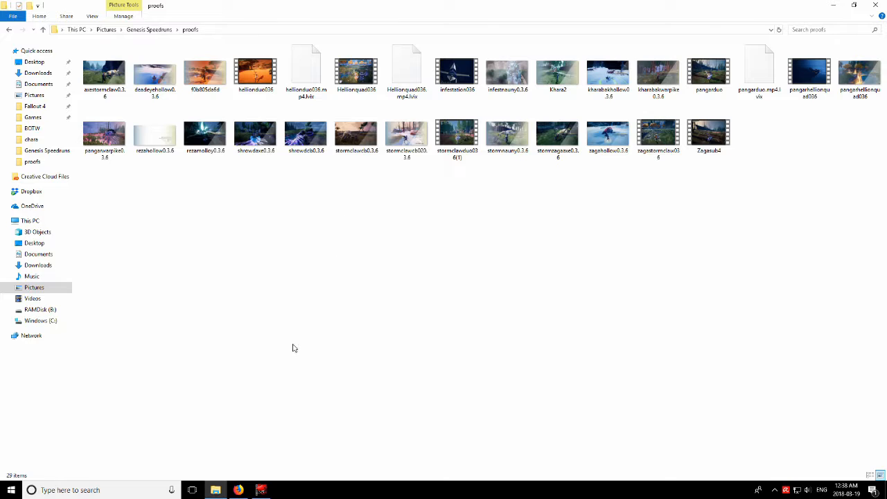
{"action": "left_click", "coordinate": [261, 491]}
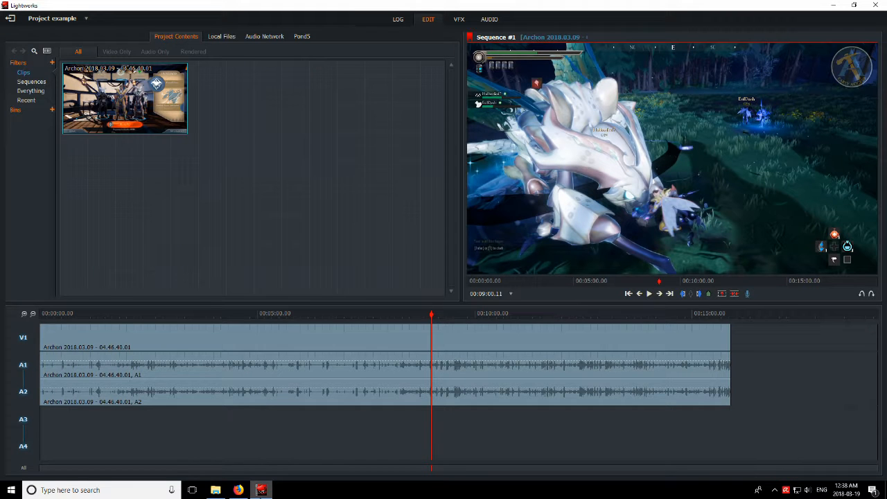